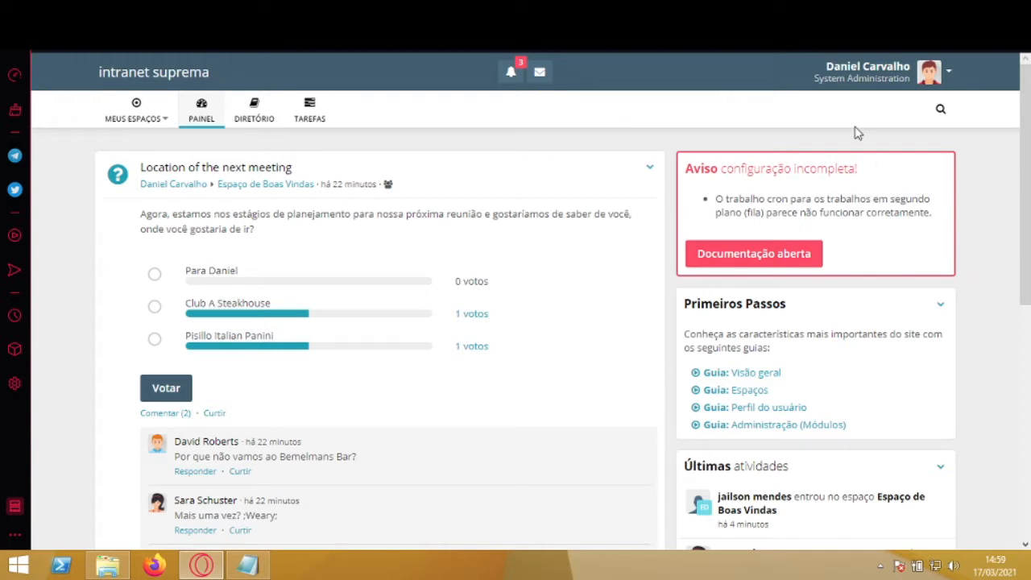
# Step: Open the Administração area from the account menu to reach user administration
pyautogui.click(950, 77)
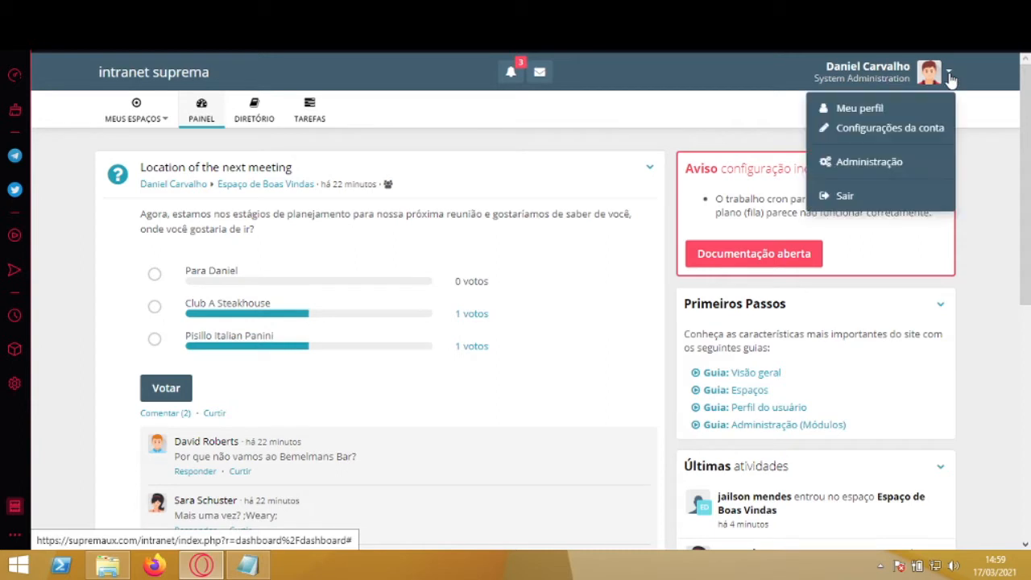
pyautogui.click(909, 161)
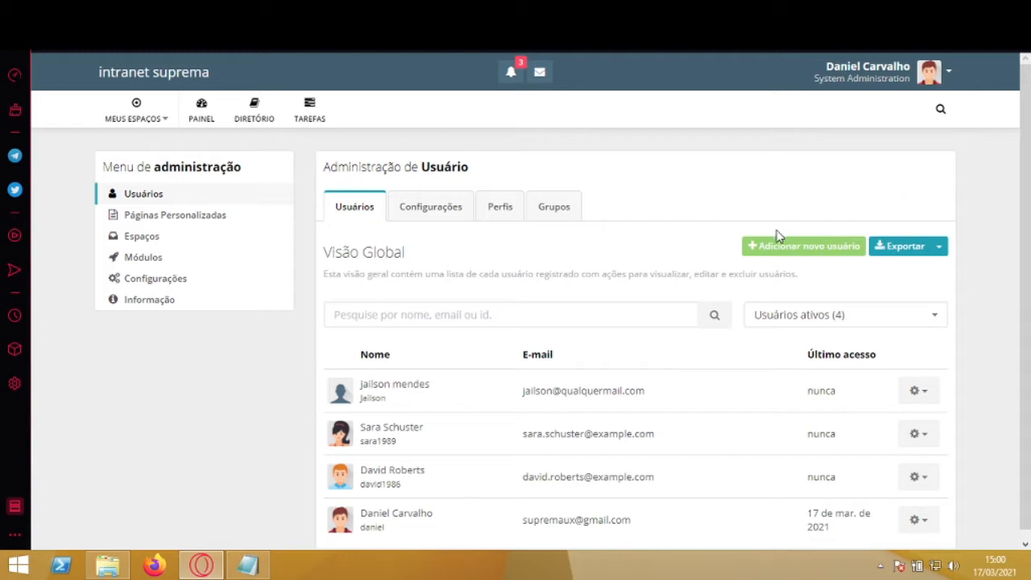
# Step: Start a new user account and enter the new user's username
pyautogui.click(806, 254)
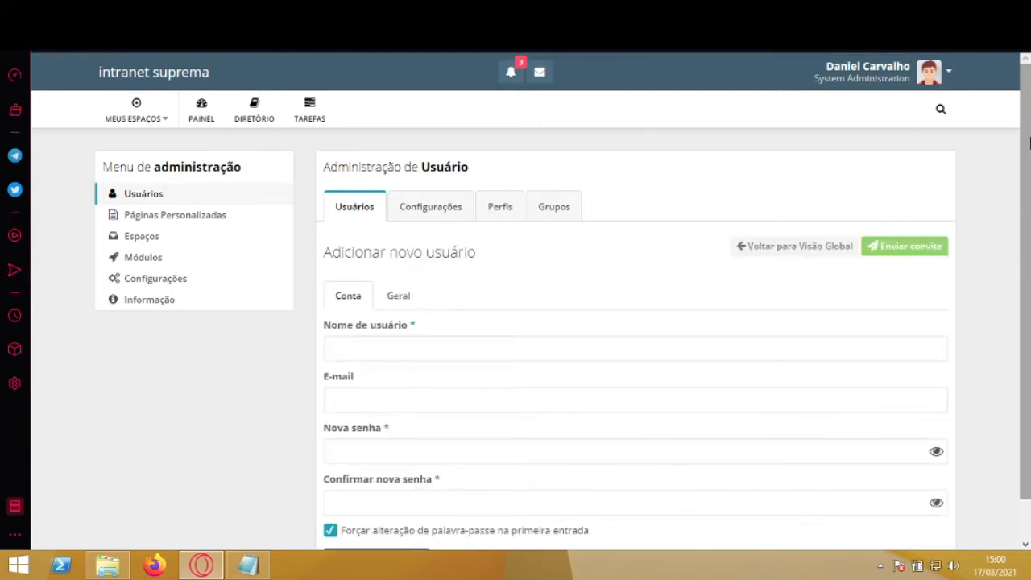
pyautogui.scroll(-1, 1028, 142)
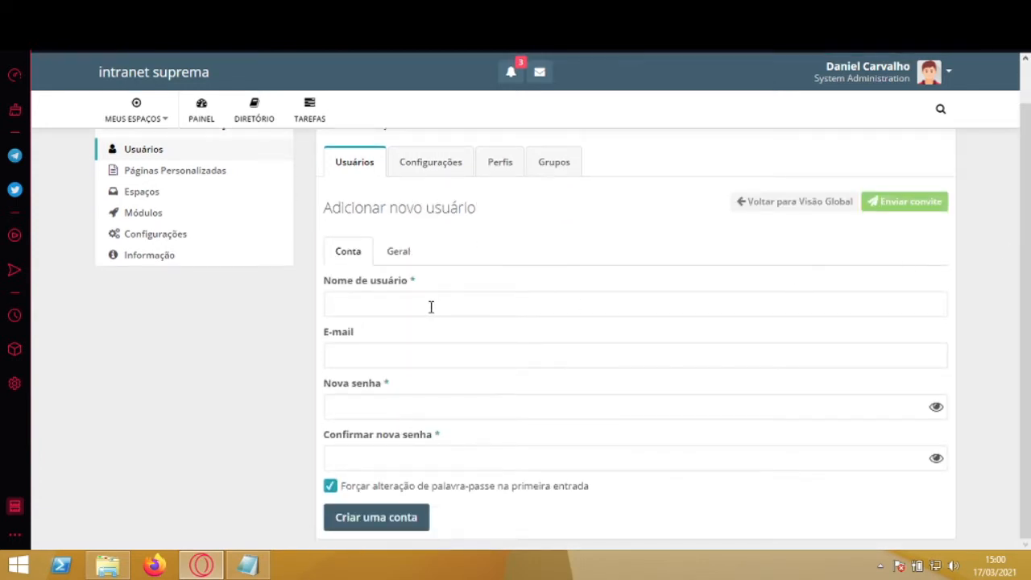
pyautogui.click(431, 306)
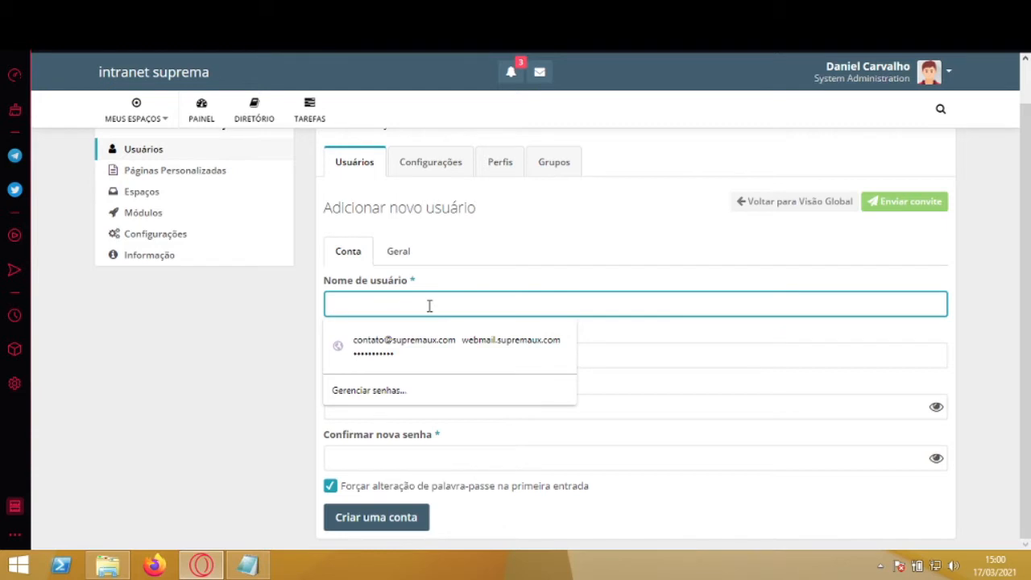
pyautogui.write('f')
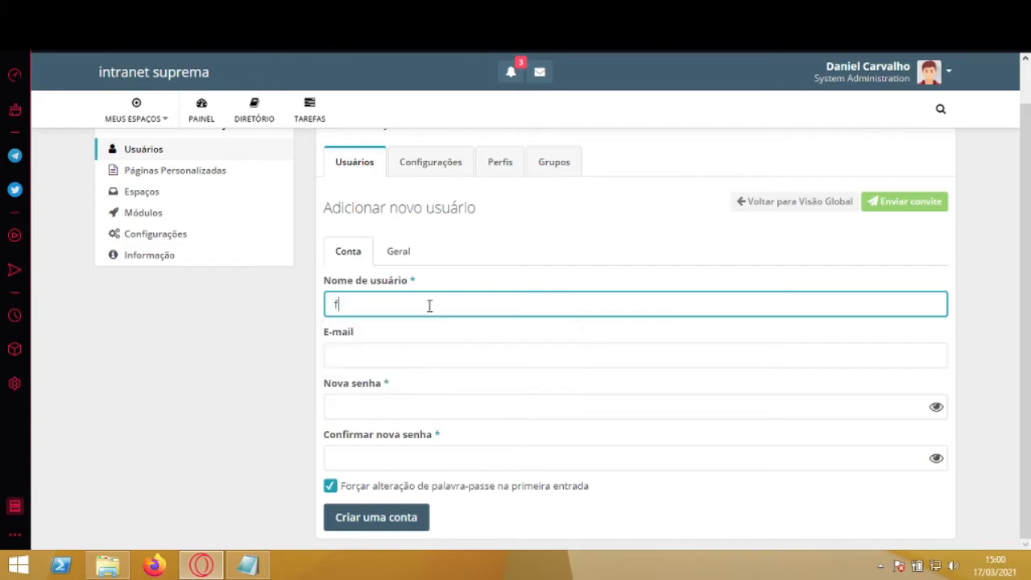
pyautogui.write('rancisco')
# Step: Copy the new user's e-mail address from the Notepad notes
pyautogui.click(268, 567)
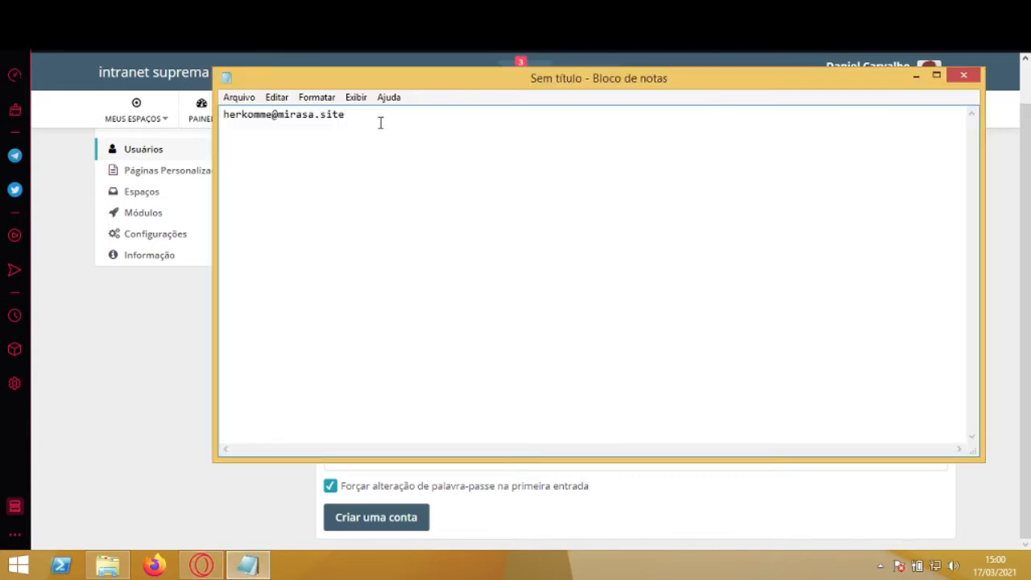
pyautogui.moveTo(347, 117); pyautogui.dragTo(197, 119)
pyautogui.hotkey('ctrl', 'c')
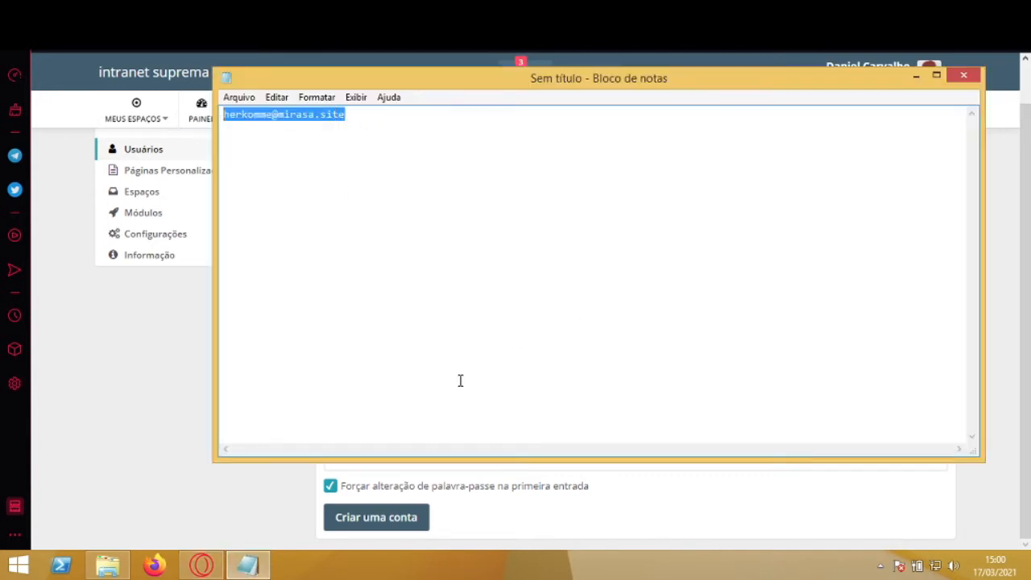
pyautogui.click(154, 385)
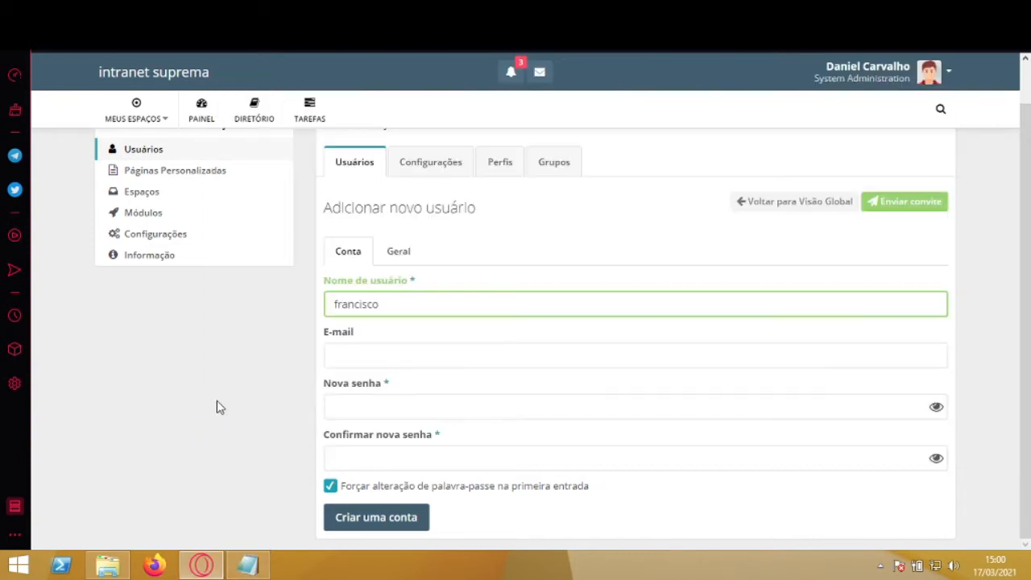
# Step: Paste the copied e-mail into the E-mail field and enter the account password in Nova senha
pyautogui.click(399, 356)
pyautogui.rightClick(398, 359)
pyautogui.click(482, 209)
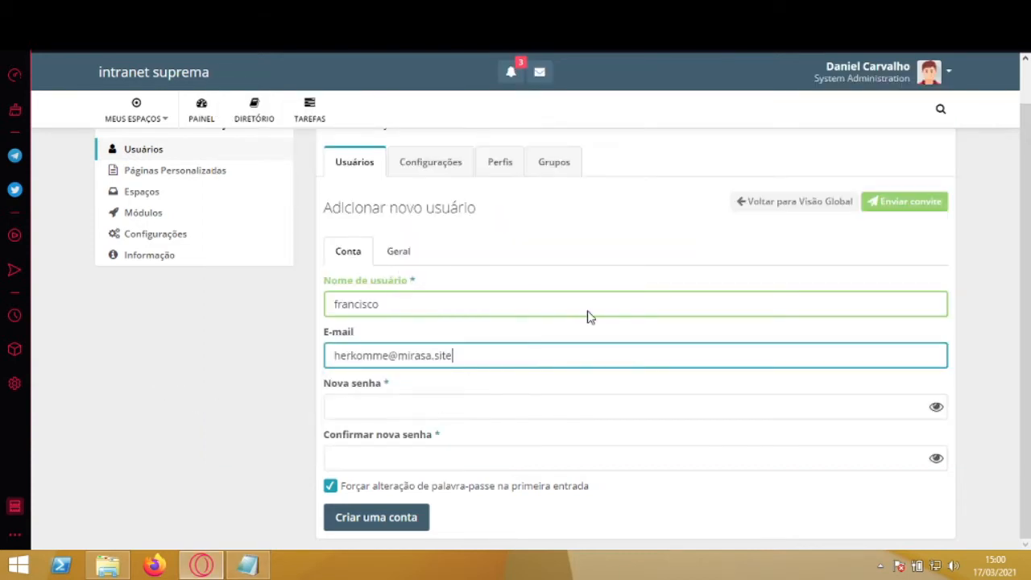
pyautogui.click(426, 409)
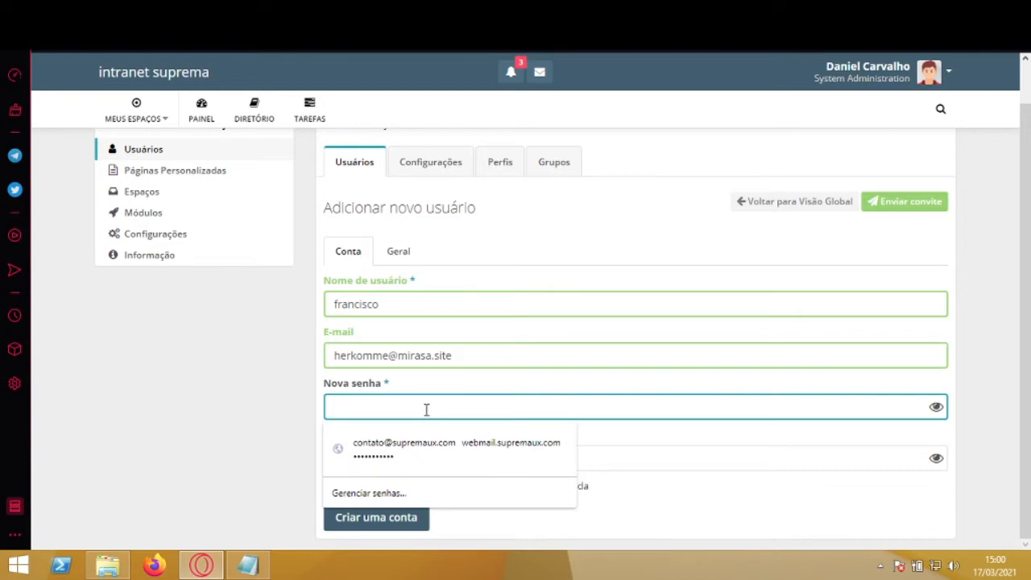
pyautogui.write('1')
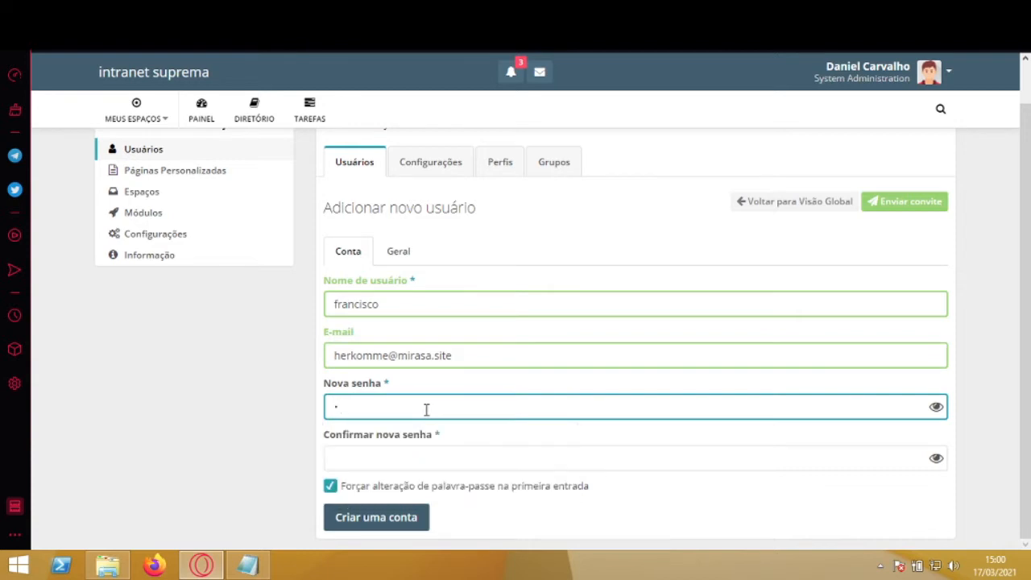
pyautogui.write('2345678910')
pyautogui.press('Tab')
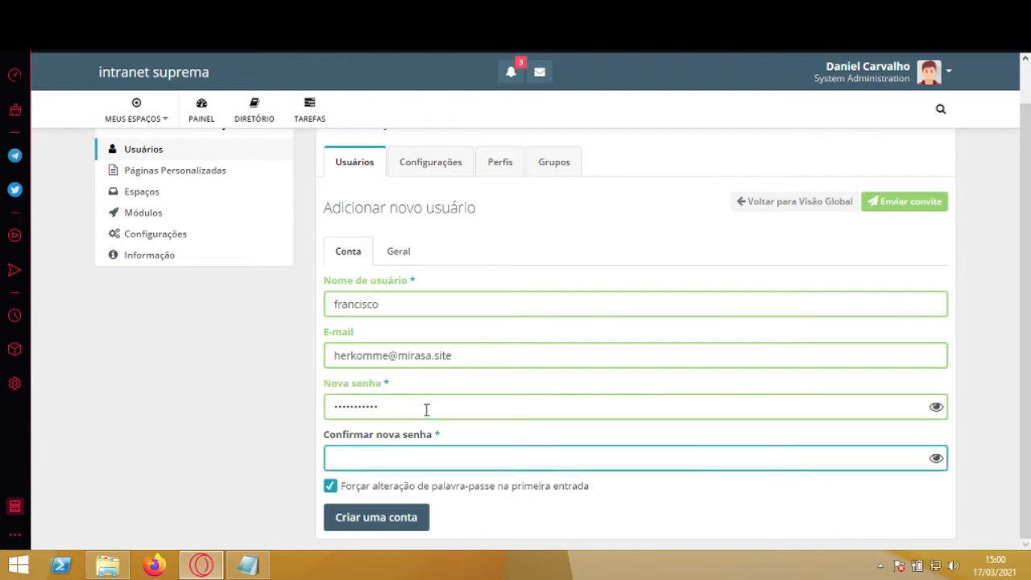
pyautogui.write('12345678910')
# Step: Enter the user's first and last name on the Geral tab and create the account
pyautogui.click(399, 252)
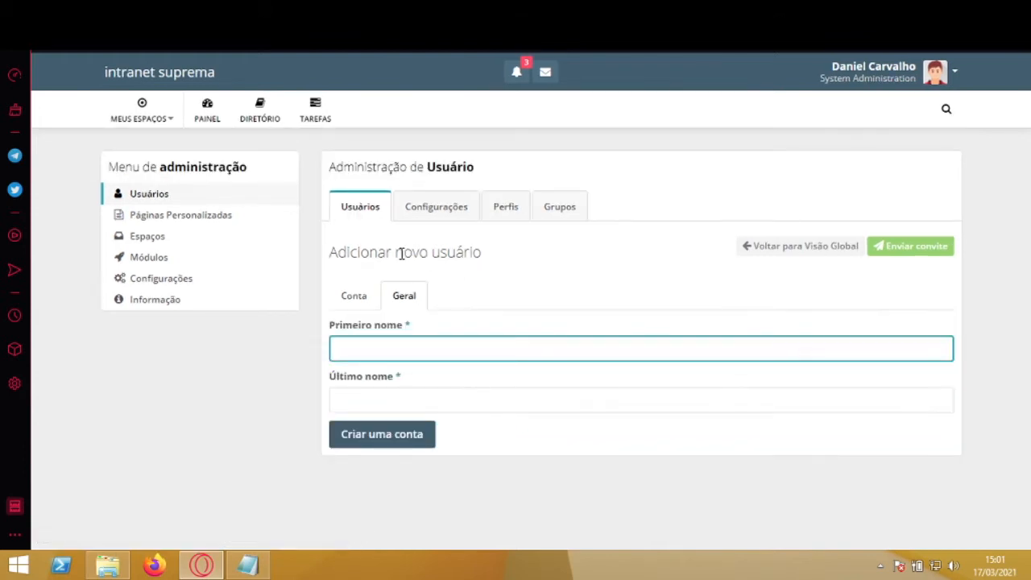
pyautogui.click(430, 347)
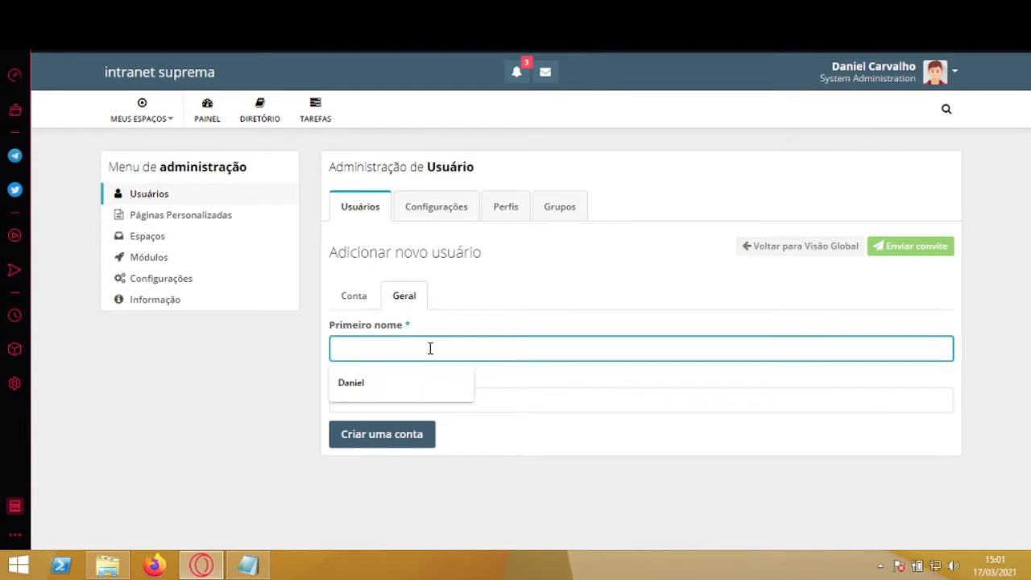
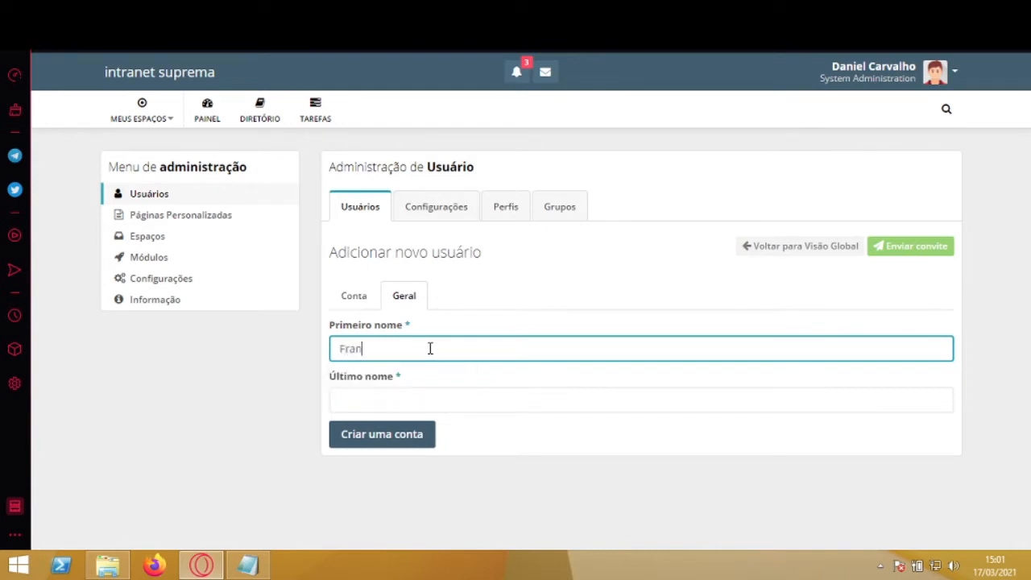
pyautogui.press('Tab')
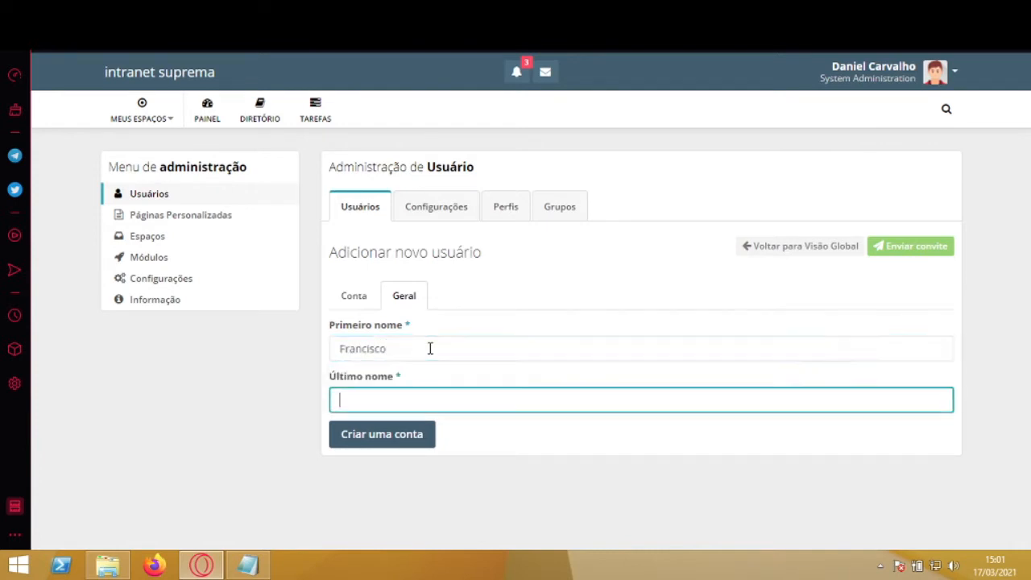
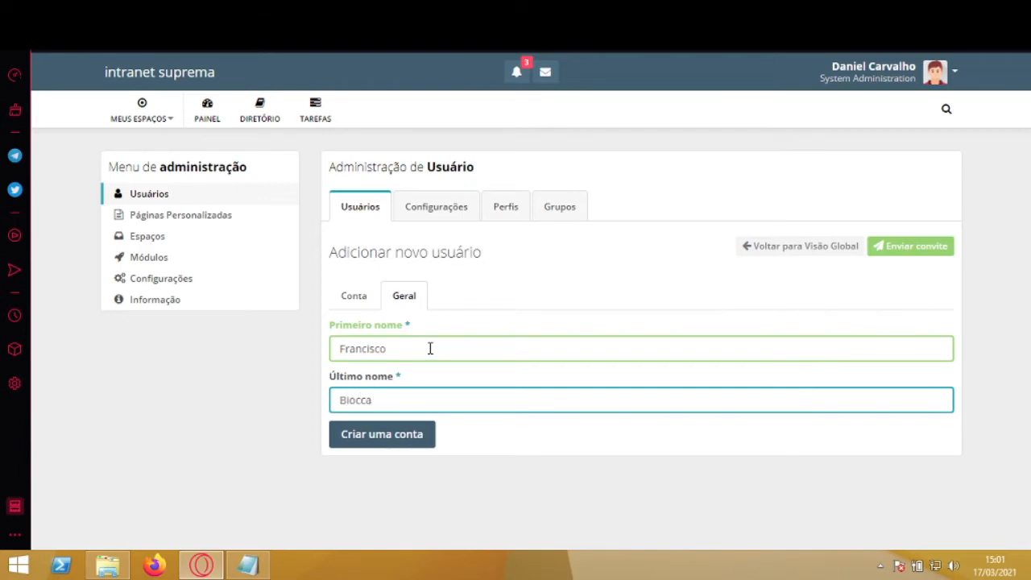
pyautogui.hotkey('ctrl', 'a')
pyautogui.press('Return')
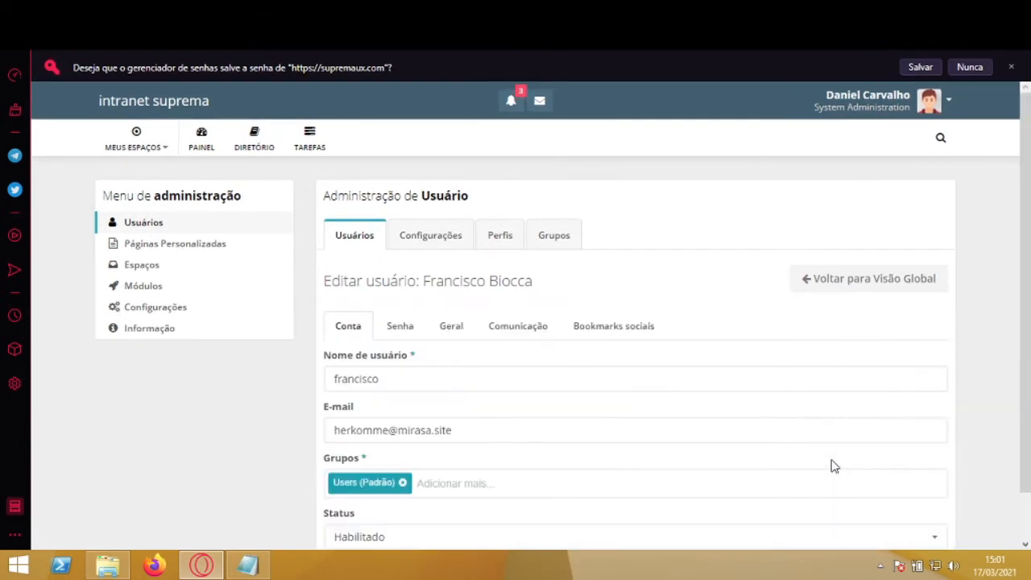
# Step: Dismiss the browser's password prompt and save the new user without adding any group
pyautogui.click(1010, 69)
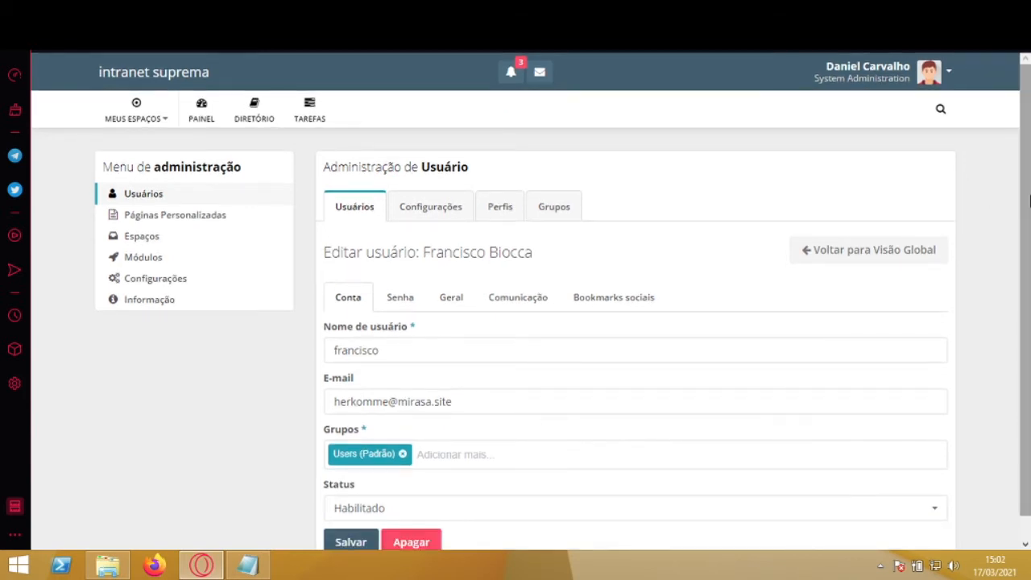
pyautogui.scroll(-1, 1029, 284)
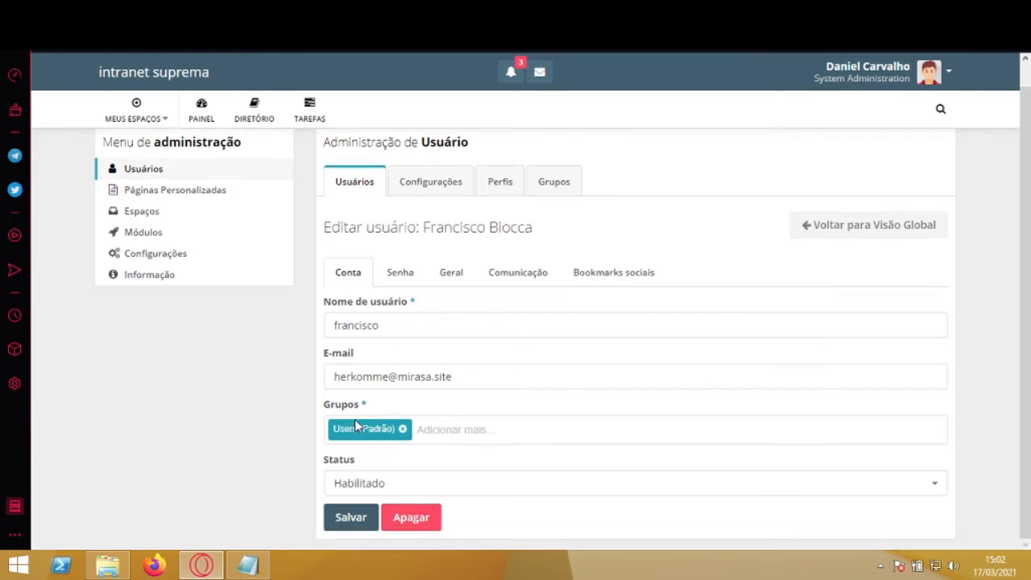
pyautogui.click(488, 430)
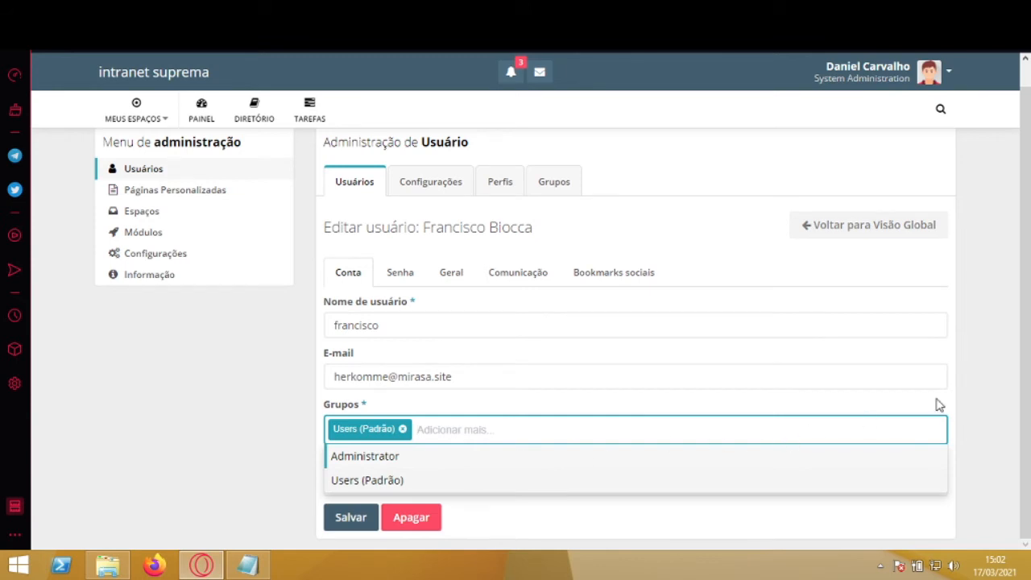
pyautogui.click(965, 394)
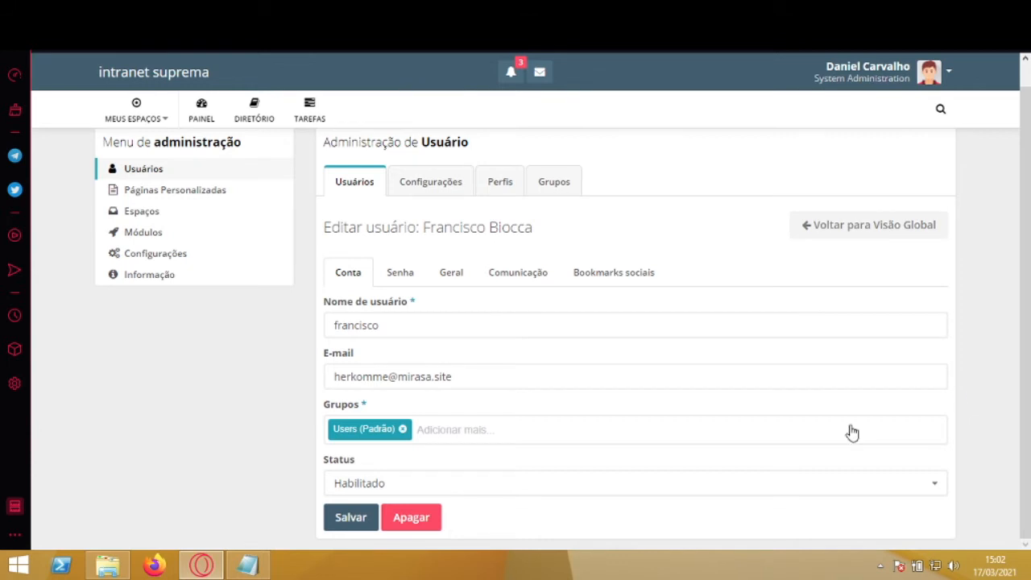
pyautogui.click(355, 522)
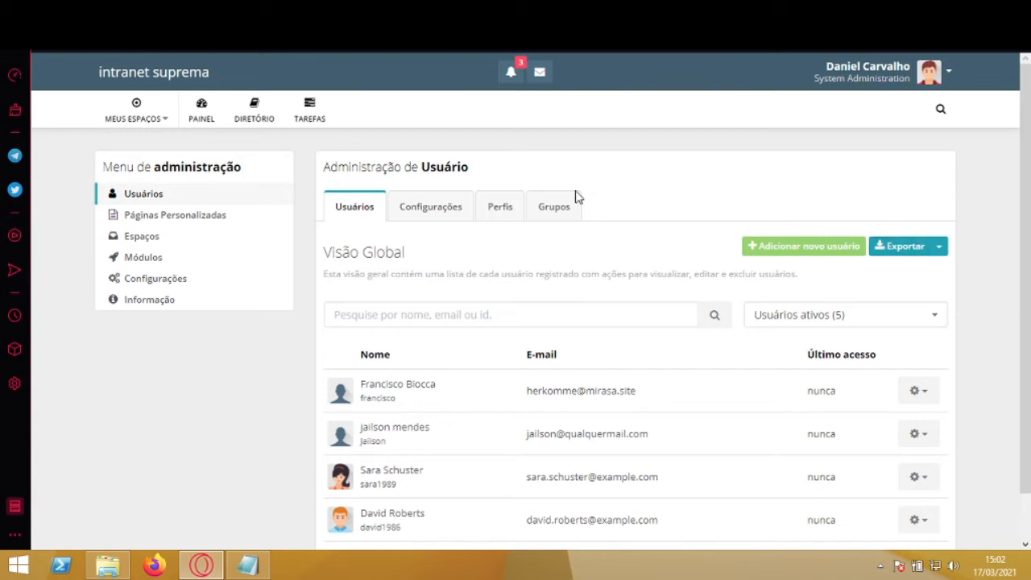
# Step: Go to group management and begin creating a new group
pyautogui.click(558, 207)
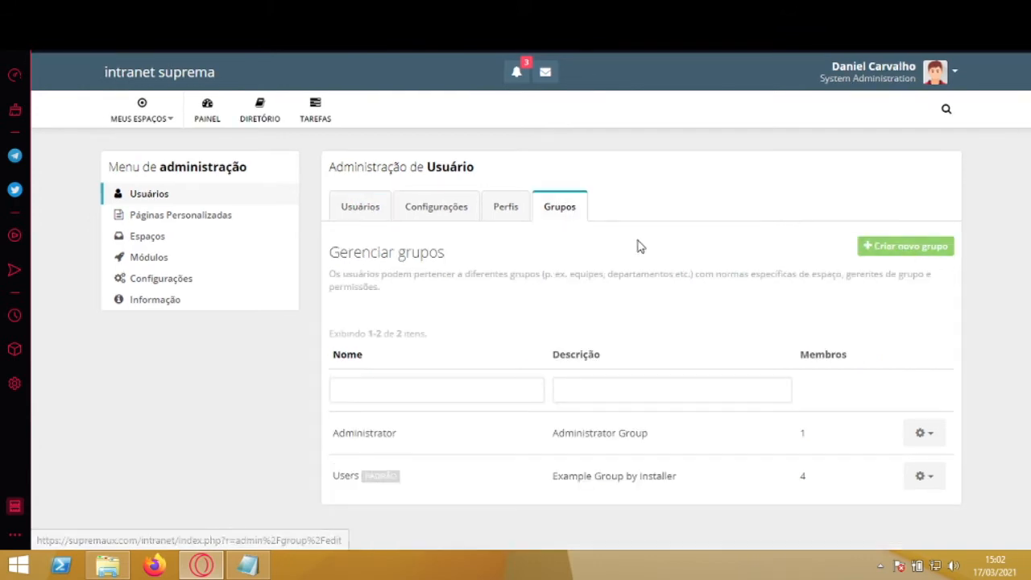
pyautogui.click(895, 248)
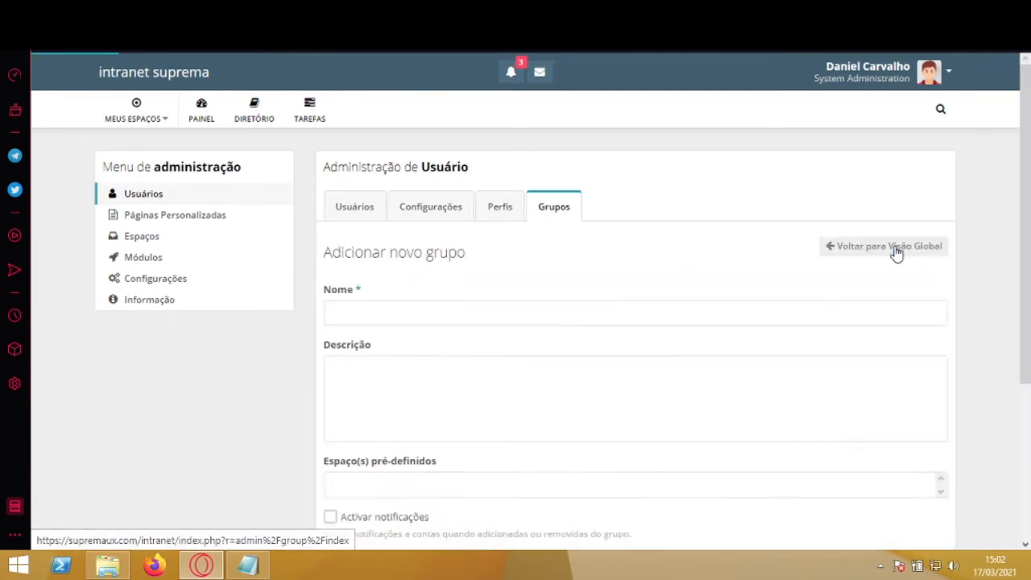
# Step: Name the group 'Marketing' with the description 'Galera do Marketing'
pyautogui.click(558, 312)
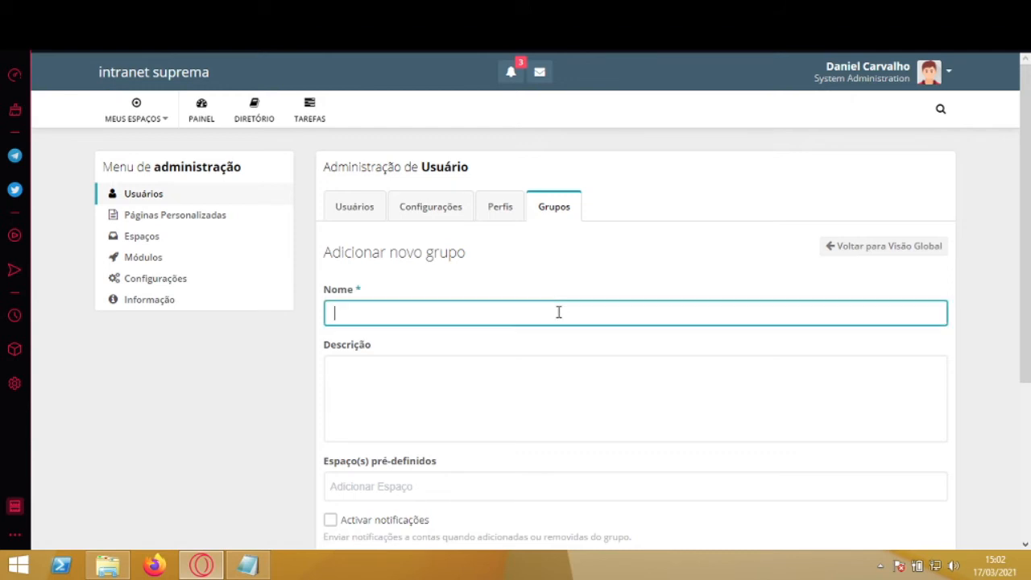
pyautogui.write('Marketing')
pyautogui.click(499, 391)
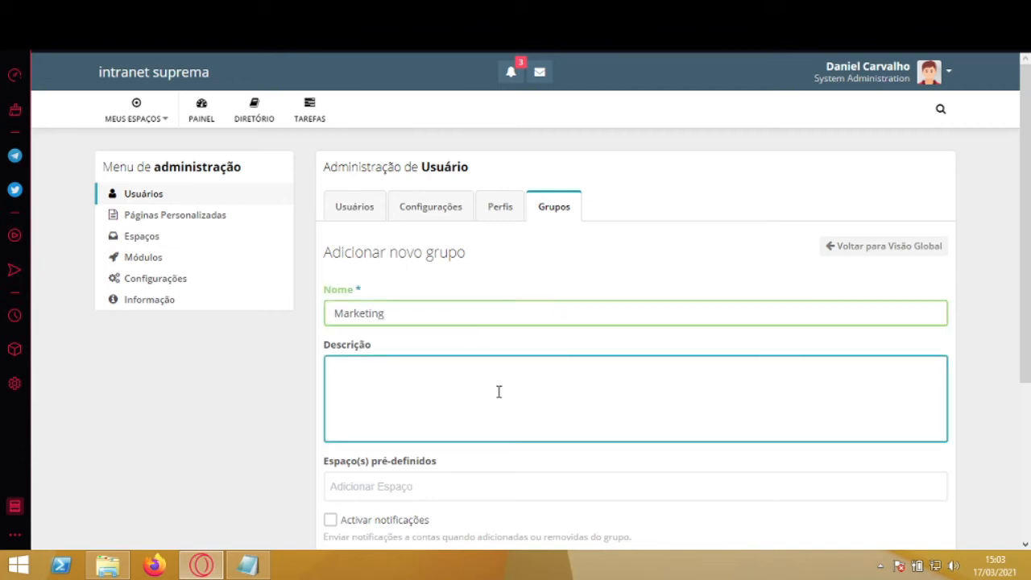
pyautogui.write('Galera do Marketing')
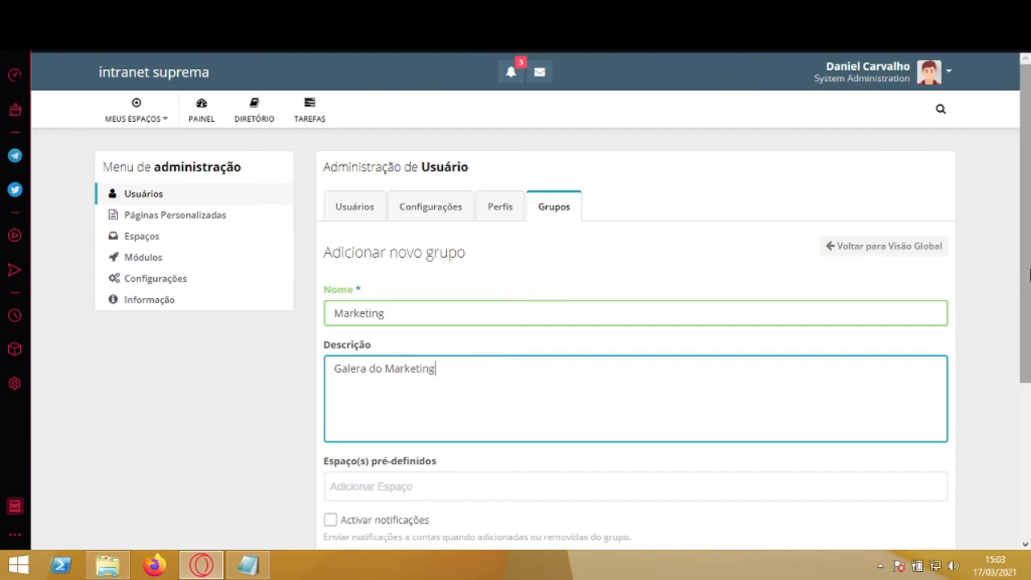
pyautogui.moveTo(1028, 270); pyautogui.dragTo(1028, 414)
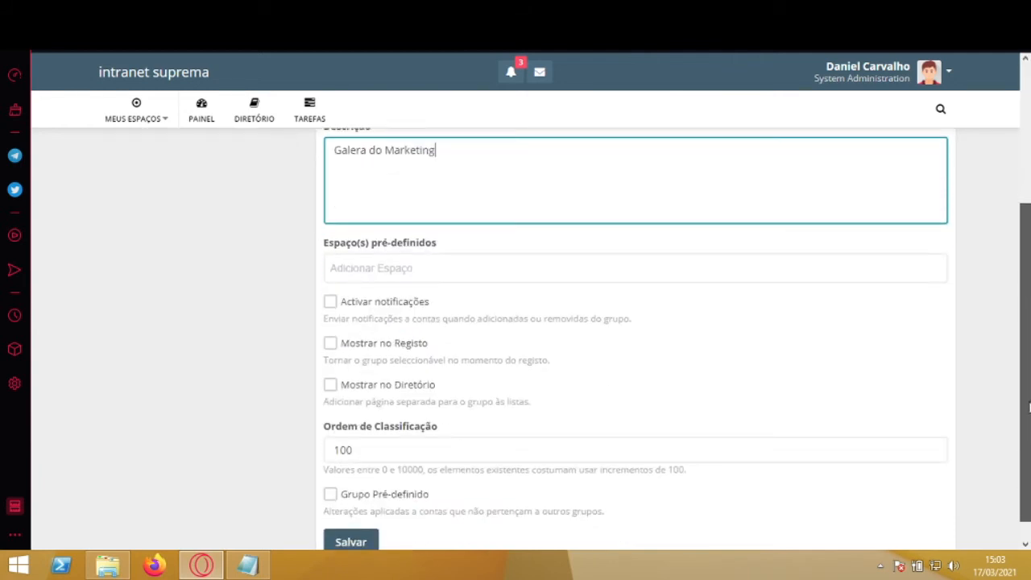
# Step: Enable notifications, registration and directory display for the Marketing group and save it
pyautogui.click(522, 275)
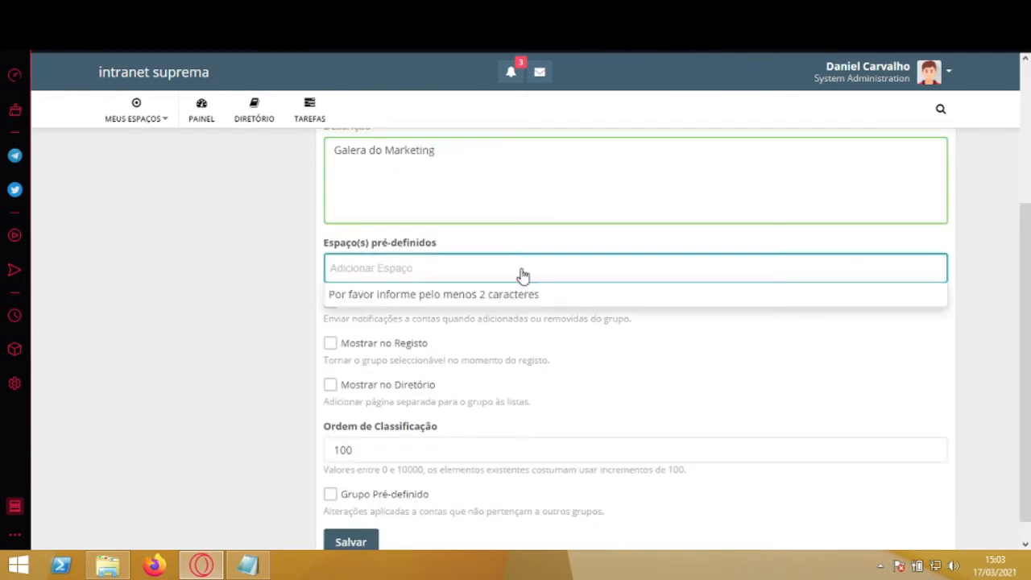
pyautogui.click(770, 328)
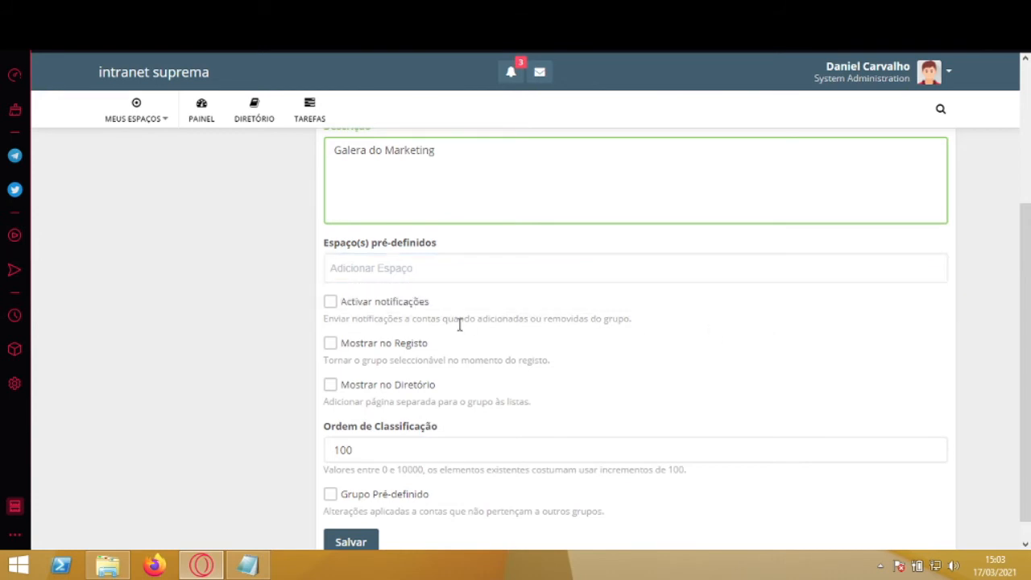
pyautogui.click(331, 306)
pyautogui.click(332, 346)
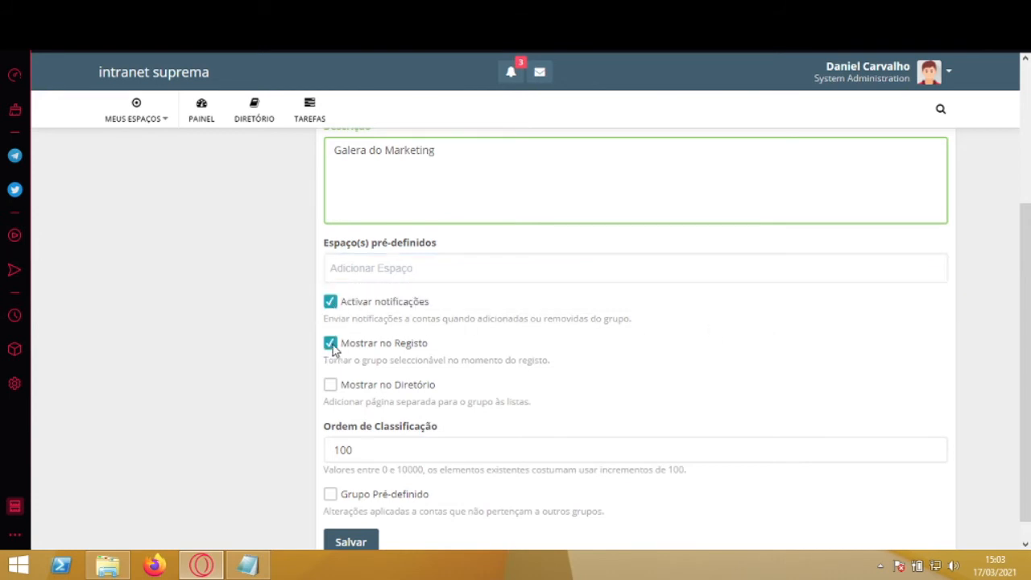
pyautogui.click(330, 385)
pyautogui.click(366, 542)
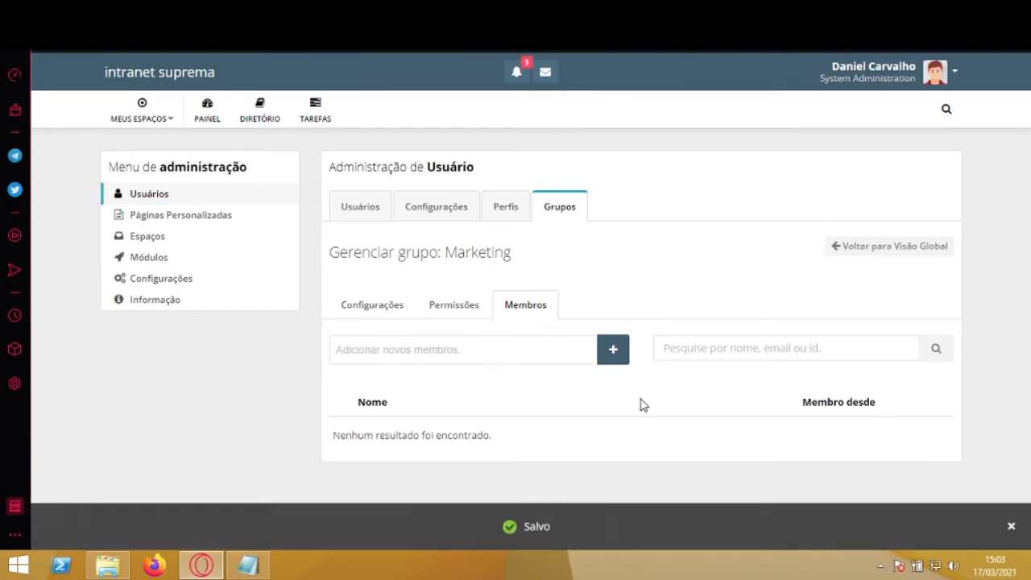
# Step: Search for and pick four users in Adicionar novos membros, then add them to Marketing
pyautogui.click(614, 352)
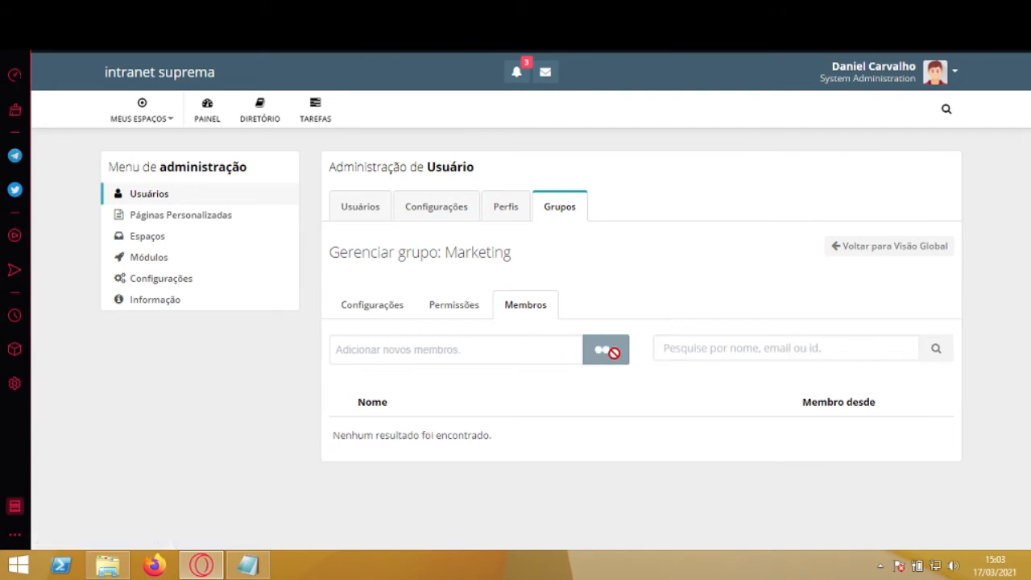
pyautogui.click(479, 347)
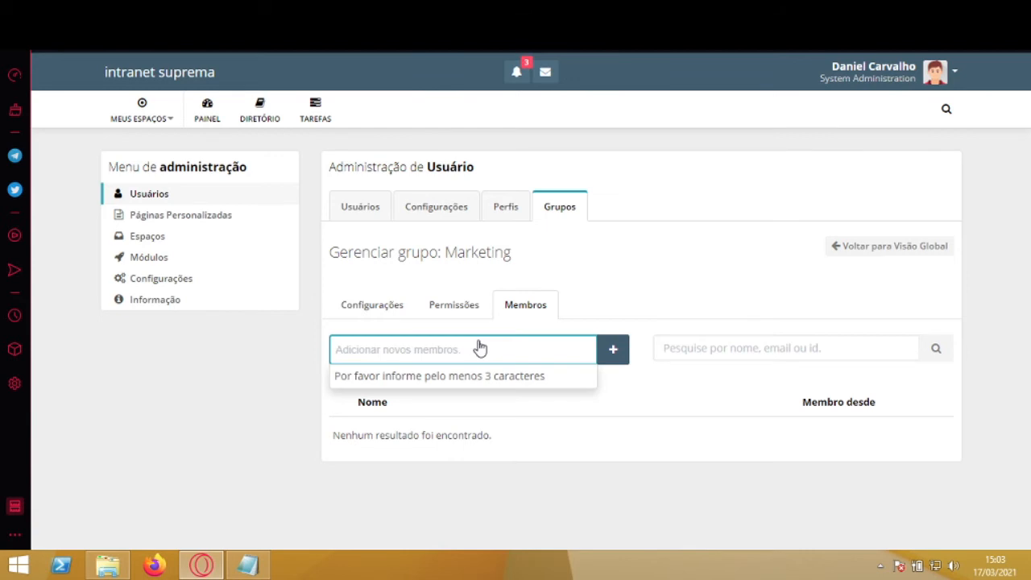
pyautogui.write('d')
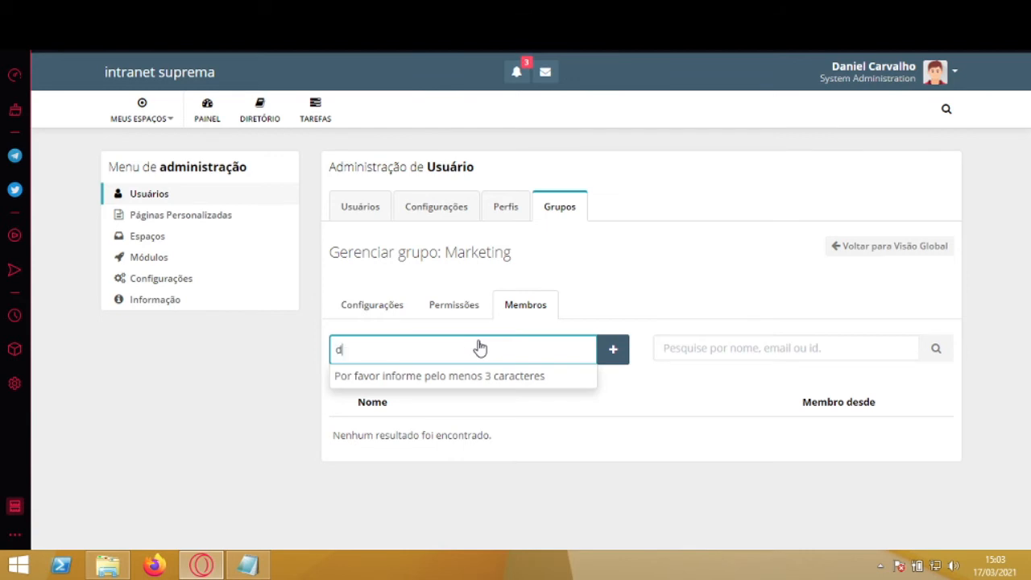
pyautogui.write('ani')
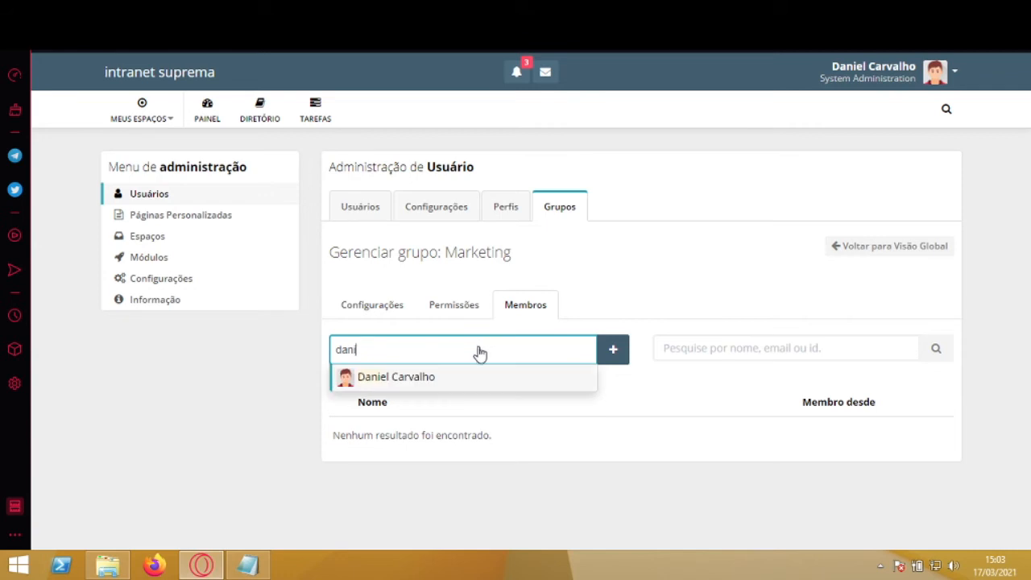
pyautogui.click(462, 381)
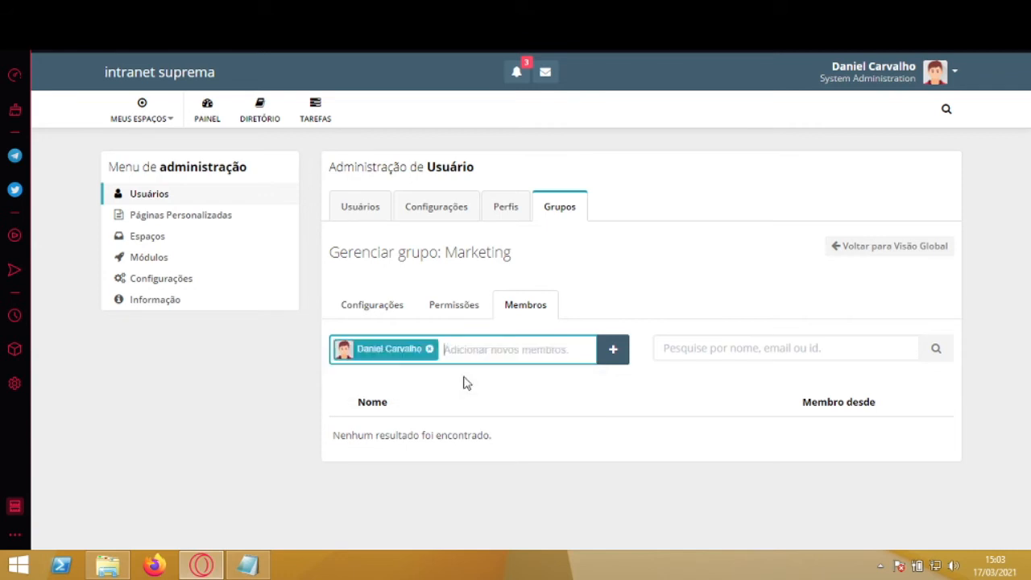
pyautogui.write('sara')
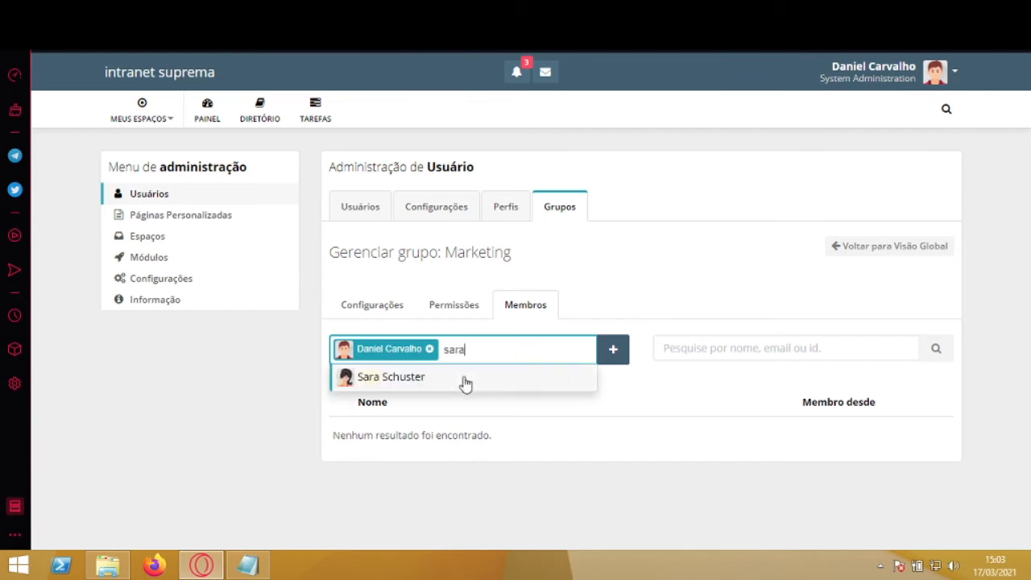
pyautogui.click(443, 381)
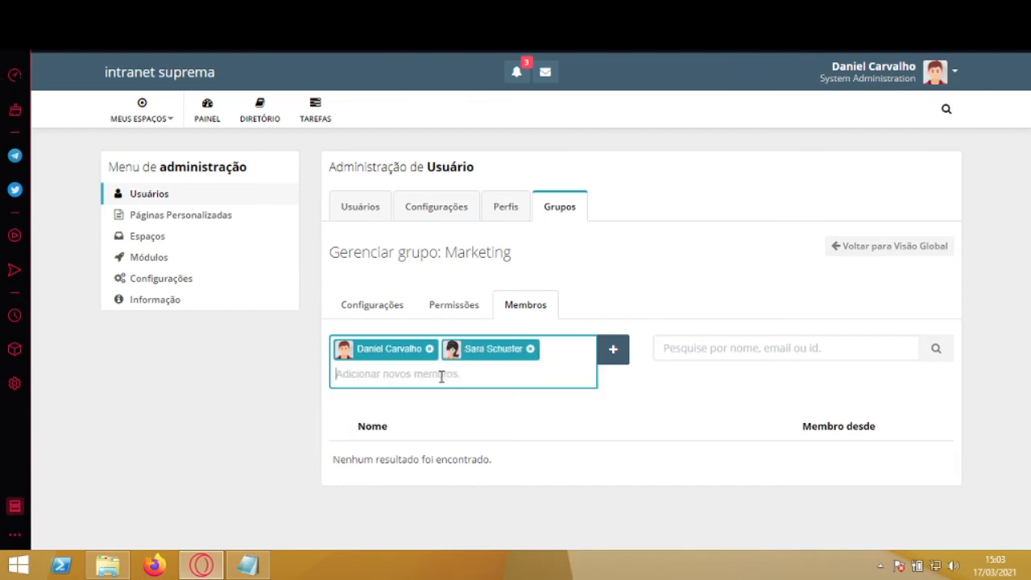
pyautogui.write('jailson')
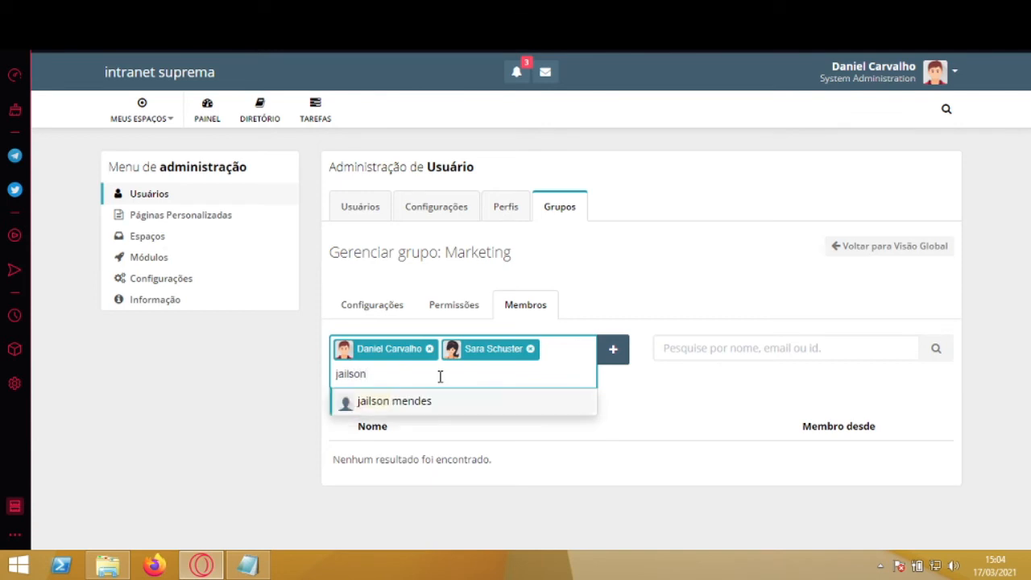
pyautogui.click(402, 403)
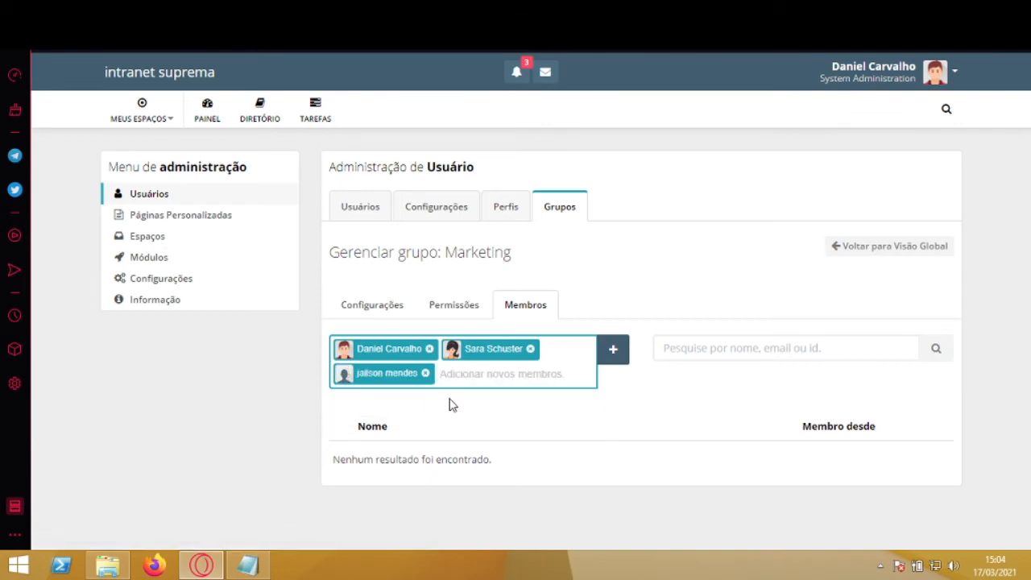
pyautogui.write('francis')
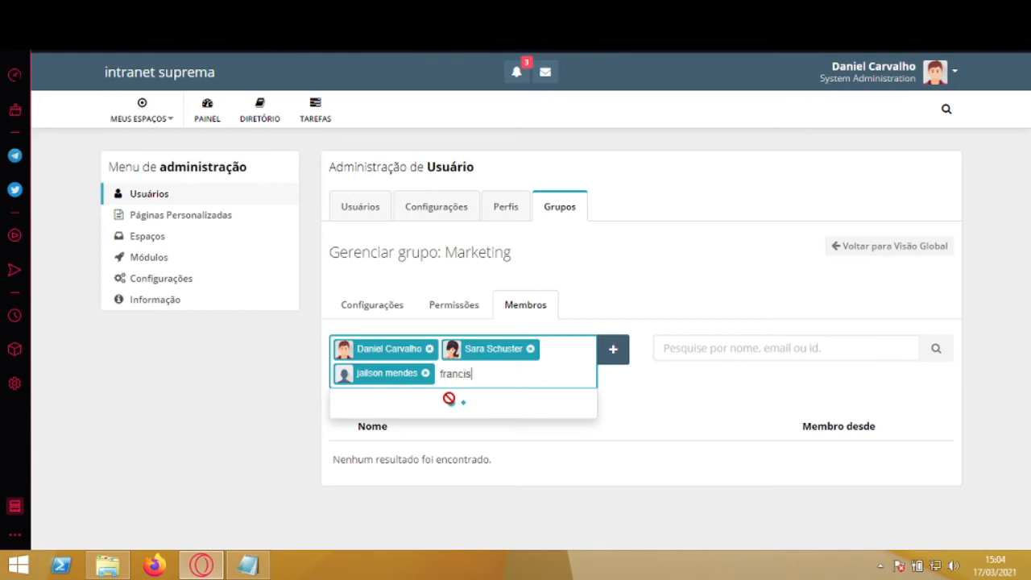
pyautogui.write('co')
pyautogui.click(448, 404)
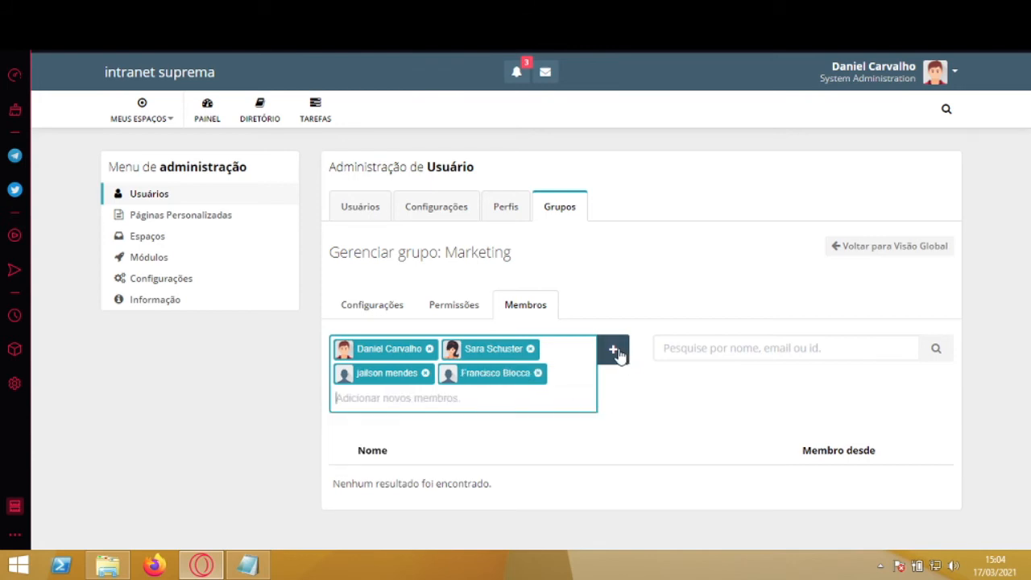
pyautogui.click(615, 352)
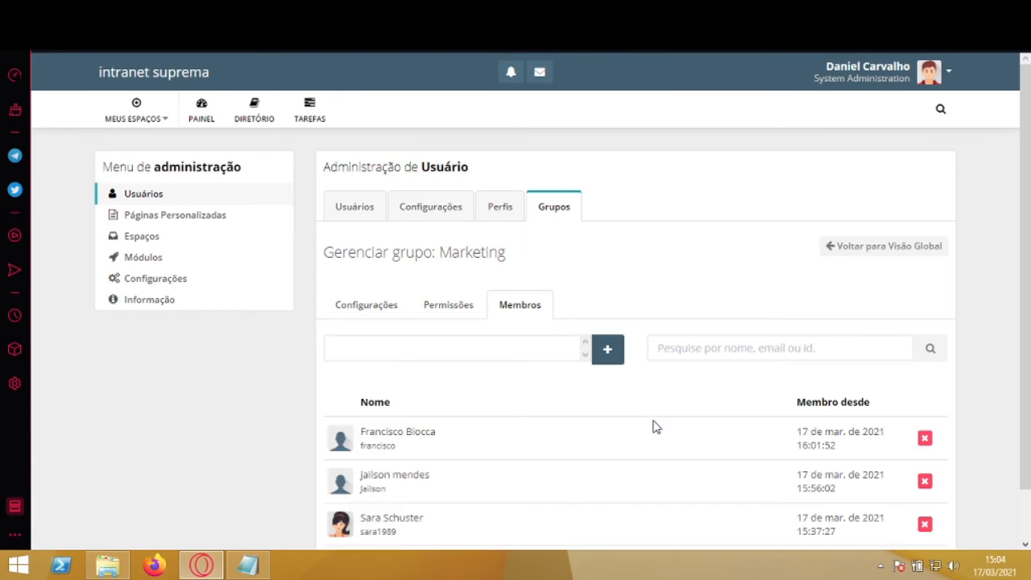
# Step: Review the four new Marketing members, then return to the groups overview
pyautogui.scroll(-1, 1028, 430)
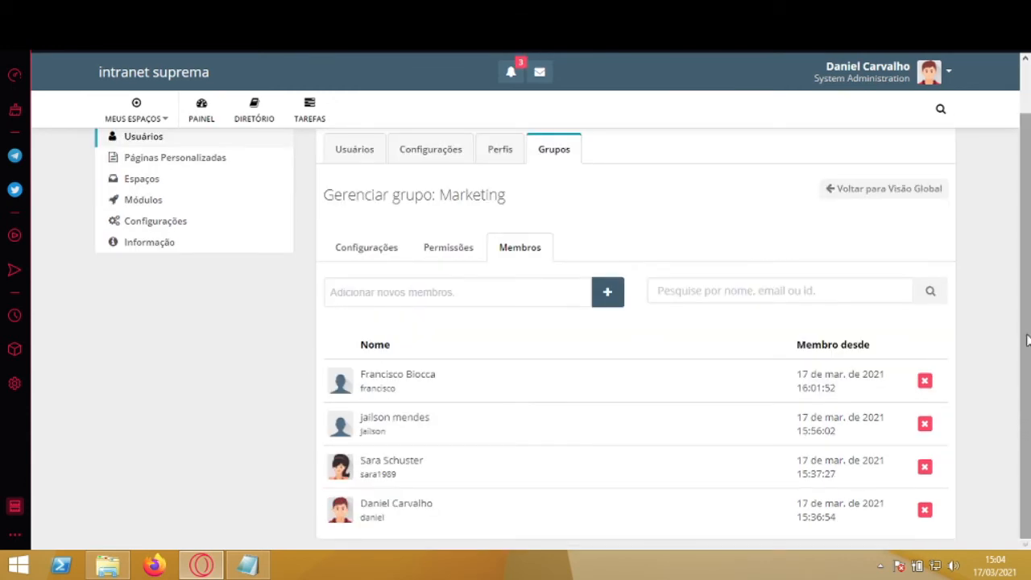
pyautogui.click(880, 189)
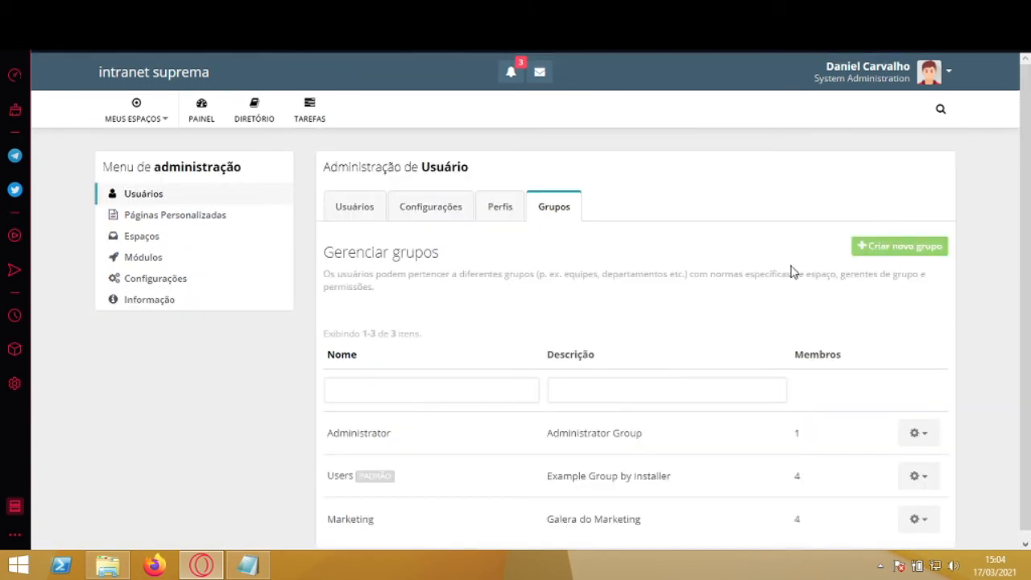
# Step: Scroll the groups list to check that Marketing ('Galera do Marketing') shows 4 members
pyautogui.moveTo(1028, 239); pyautogui.dragTo(1030, 363)
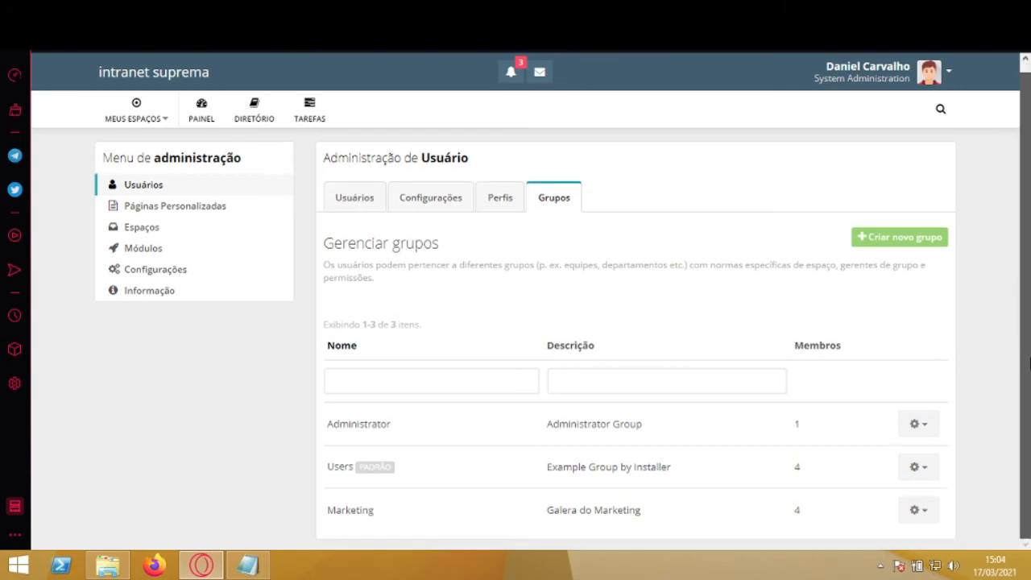